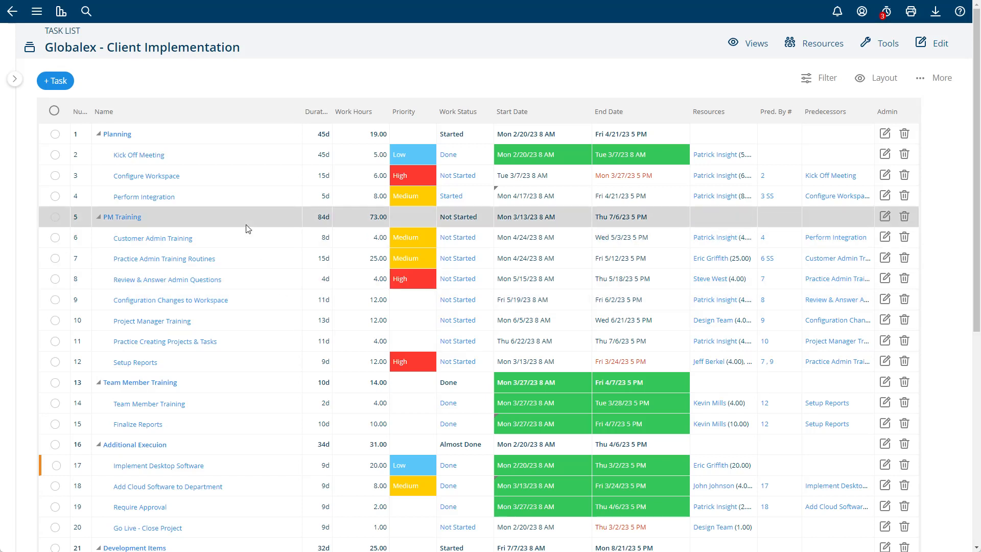
- Start a copy of the PM Training summary task from its context menu
right_click(221, 223)
mouse_move(264, 217)
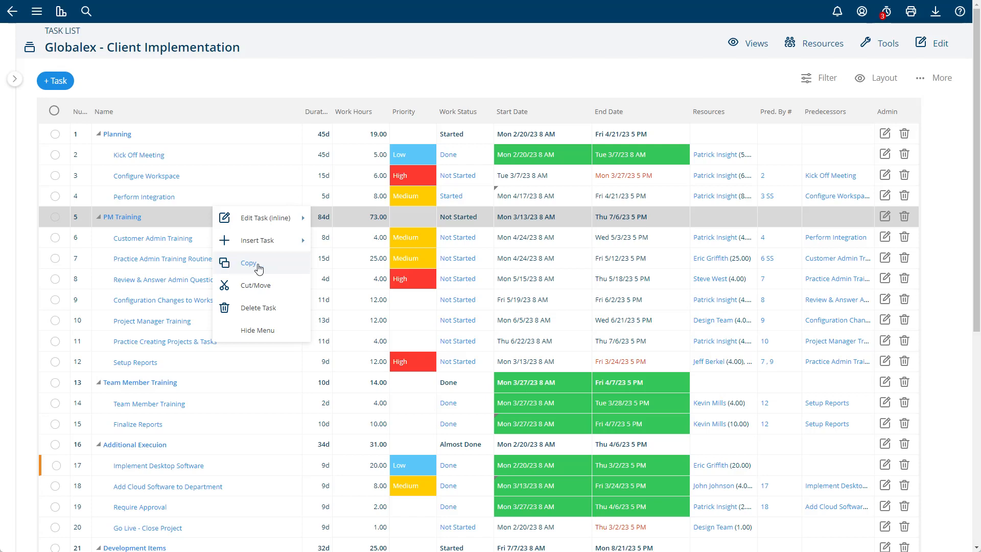
left_click(251, 263)
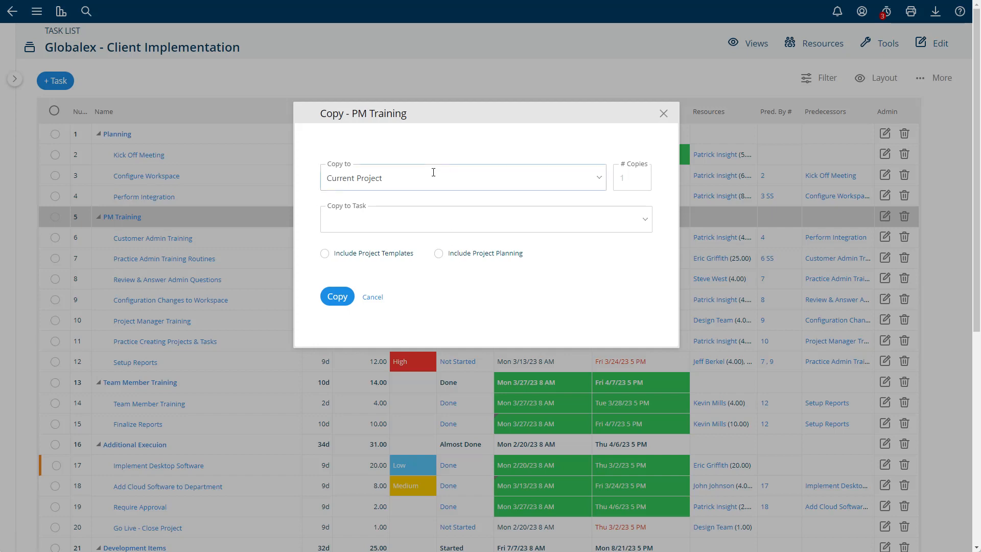
left_click(599, 178)
mouse_move(603, 207)
left_mouse_down()
mouse_move(603, 253)
mouse_move(603, 203)
left_mouse_up()
left_click(569, 148)
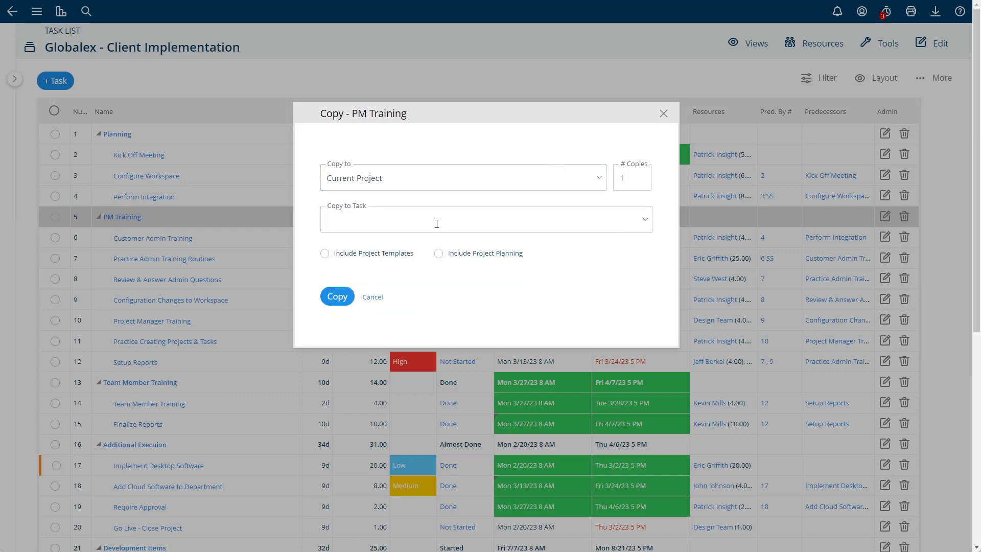
left_click(632, 180)
type("5")
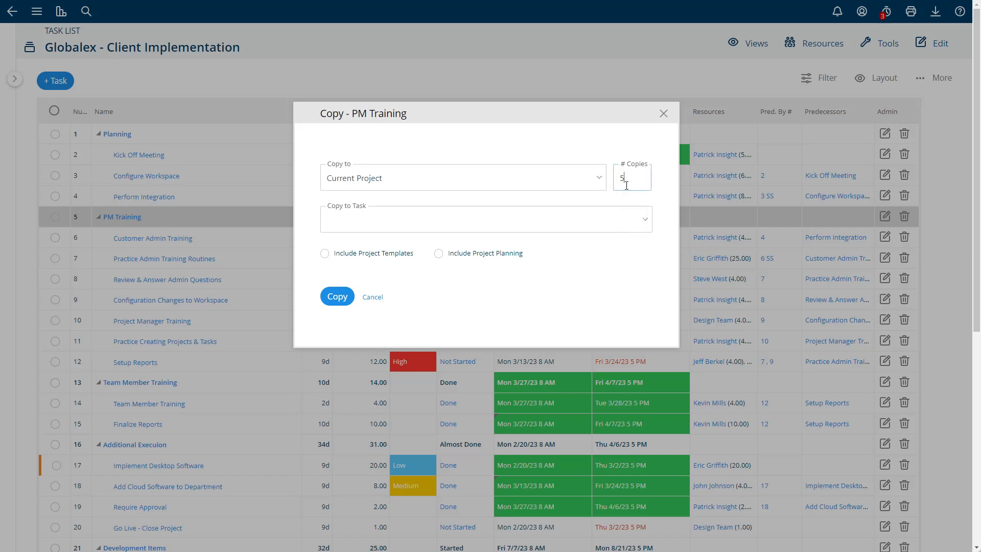
key("BackSpace")
type("2")
double_click(624, 179)
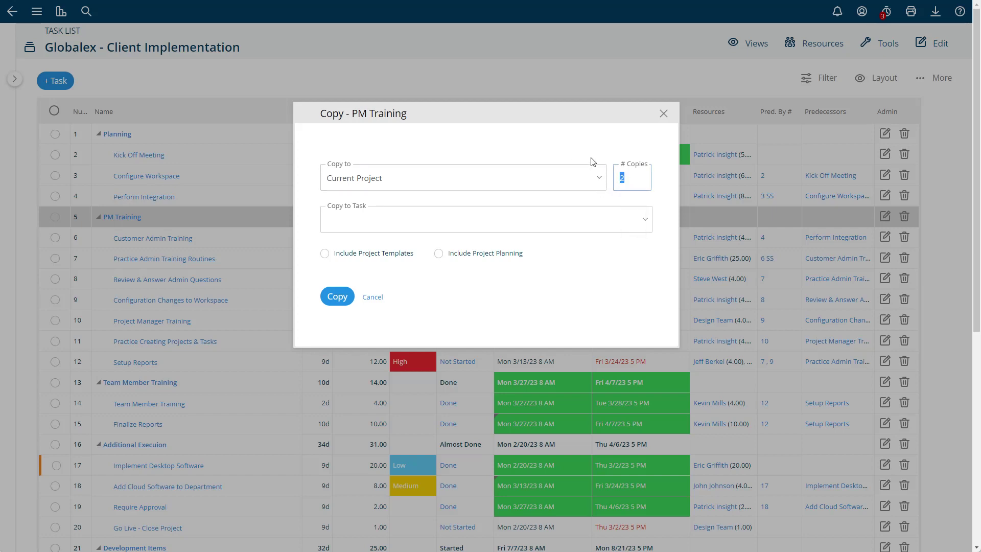
left_click(520, 218)
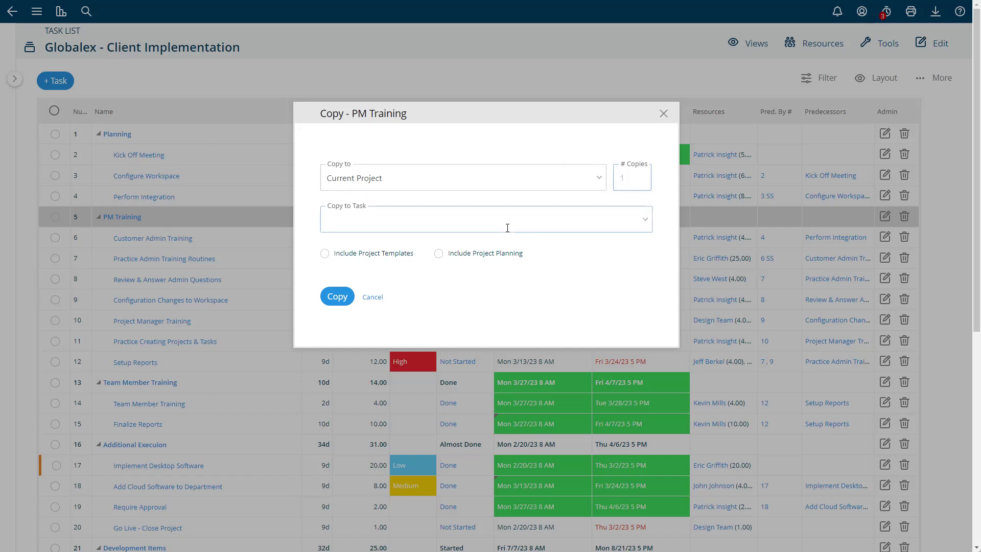
left_click(432, 216)
scroll(392, 271, "down", 1)
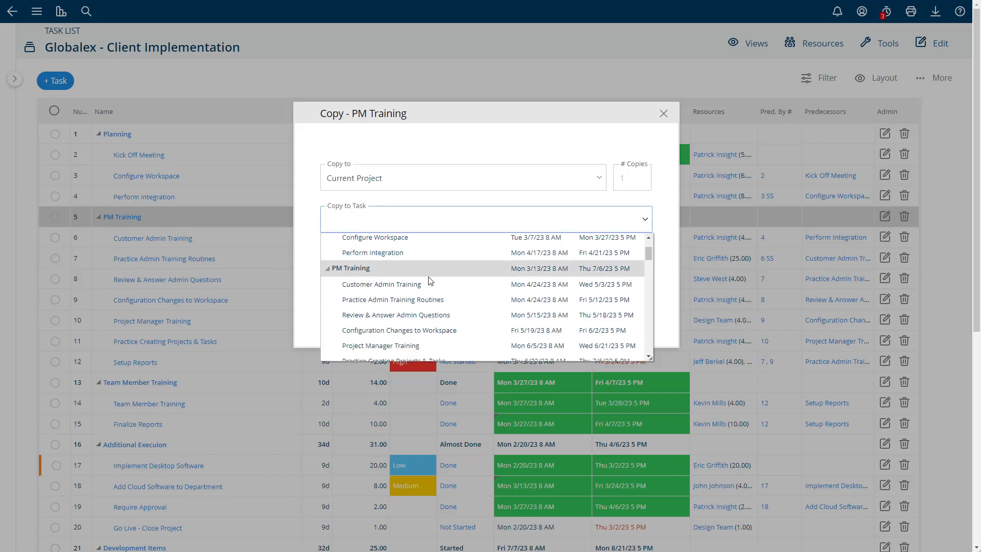
scroll(392, 271, "down", 2)
scroll(399, 272, "down", 2)
scroll(384, 274, "up", 1)
scroll(381, 275, "up", 2)
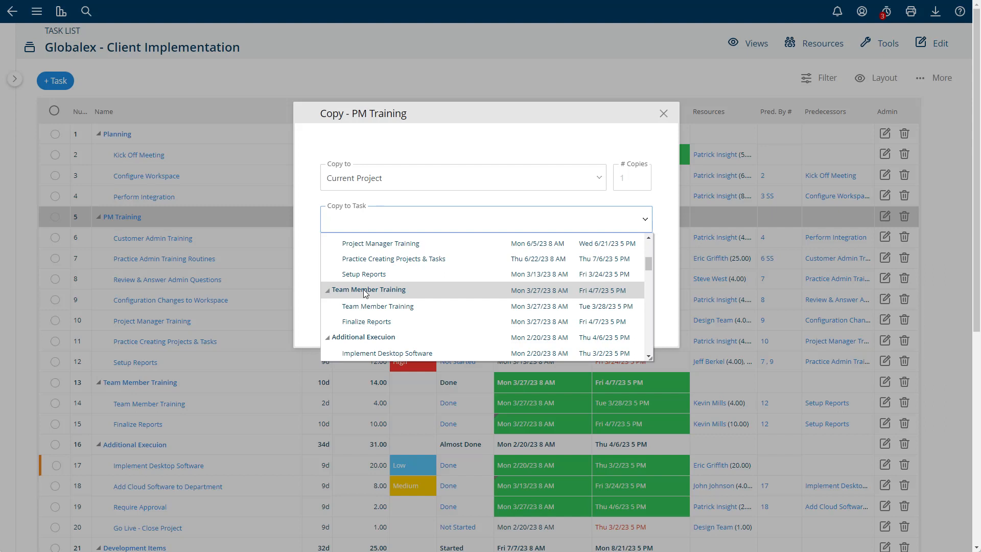
- Choose Team Member Training as the Copy to Task, then review destination projects
left_click(363, 289)
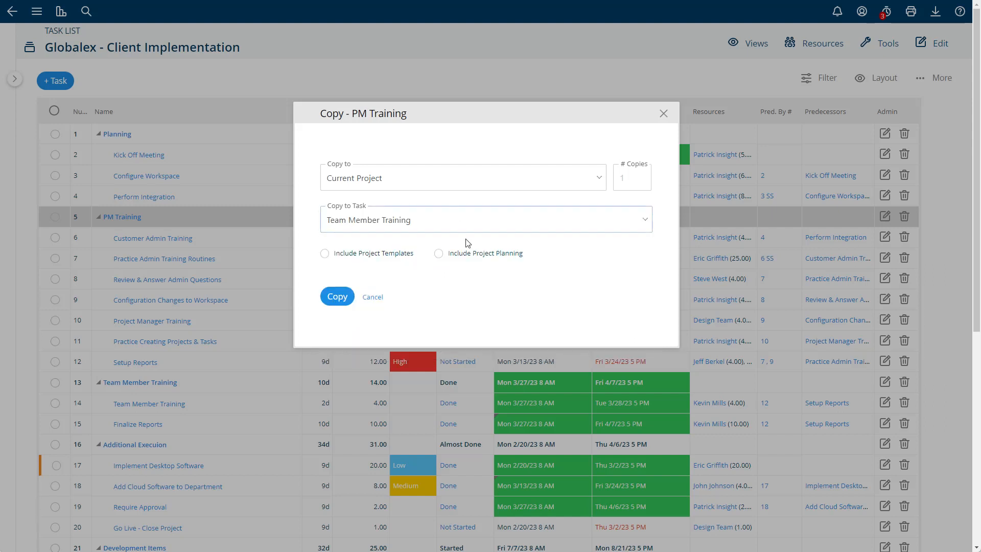
left_click(597, 178)
scroll(383, 245, "down", 2)
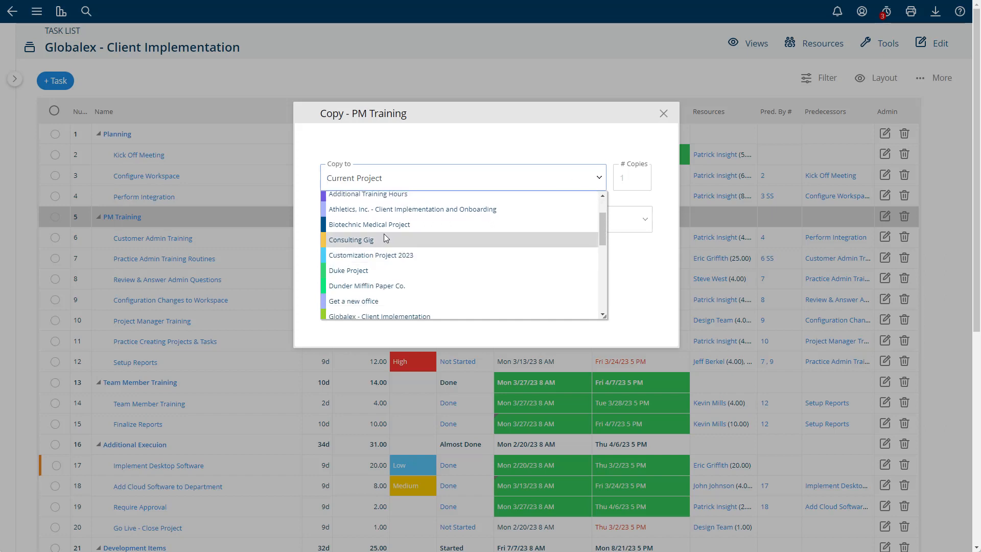
- Try Biotechnic Medical Project, then copy PM Training under Design in Customization Project 2023
left_click(384, 222)
left_click(430, 220)
scroll(478, 246, "down", 3)
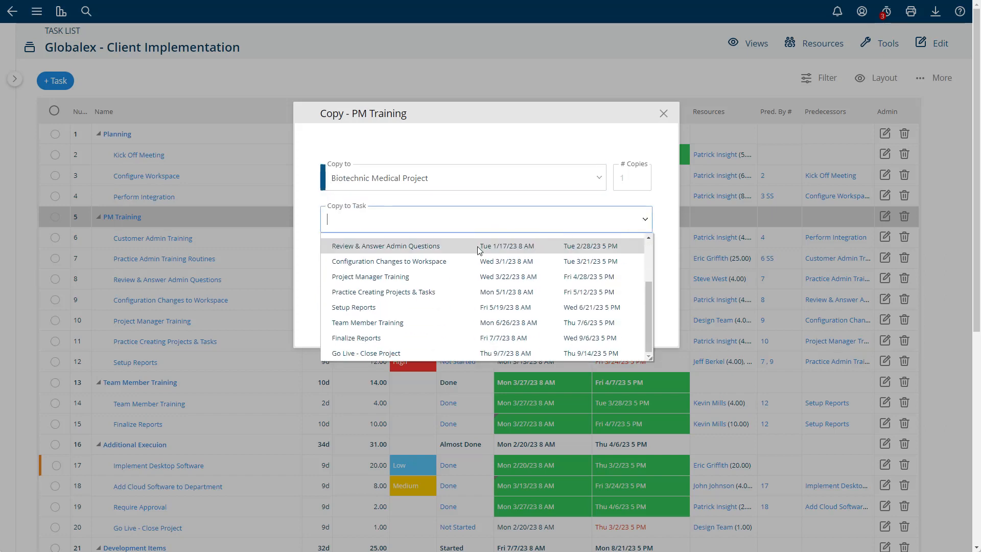
scroll(477, 245, "up", 3)
left_click(414, 179)
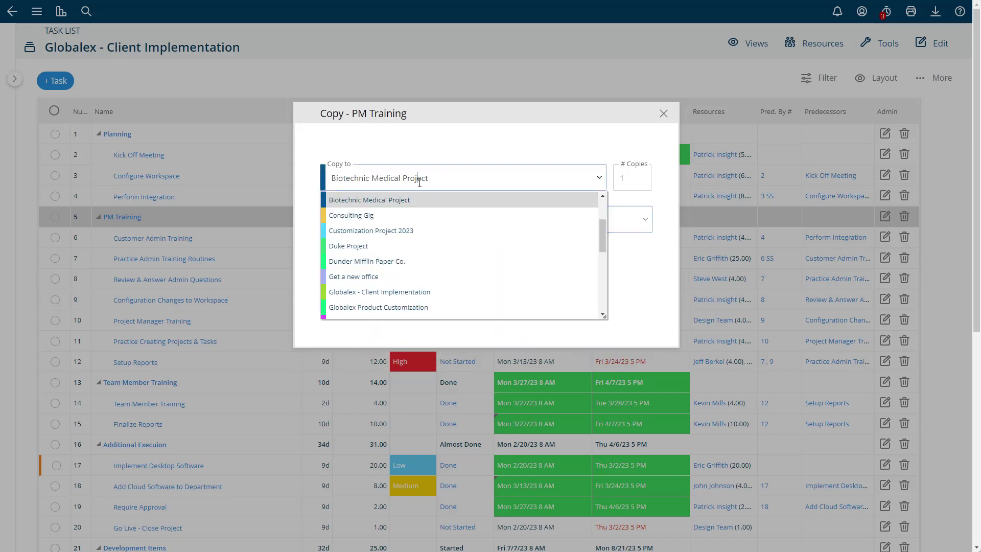
left_click(371, 231)
left_click(423, 220)
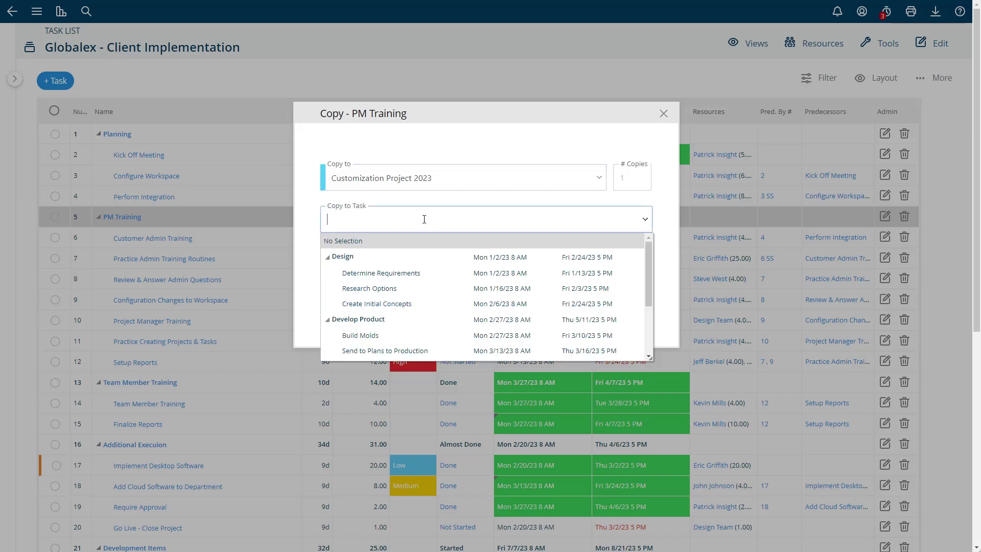
left_click(348, 257)
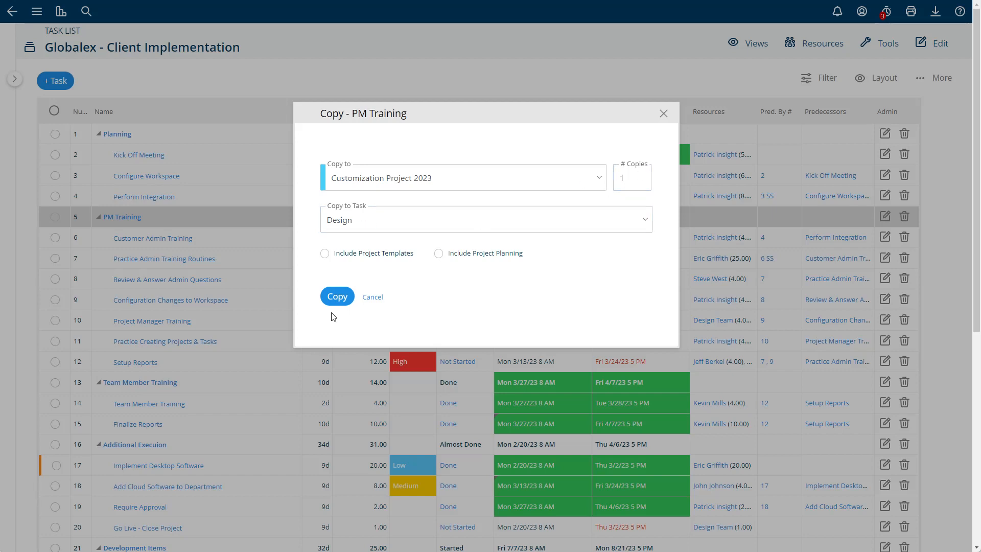
left_click(336, 297)
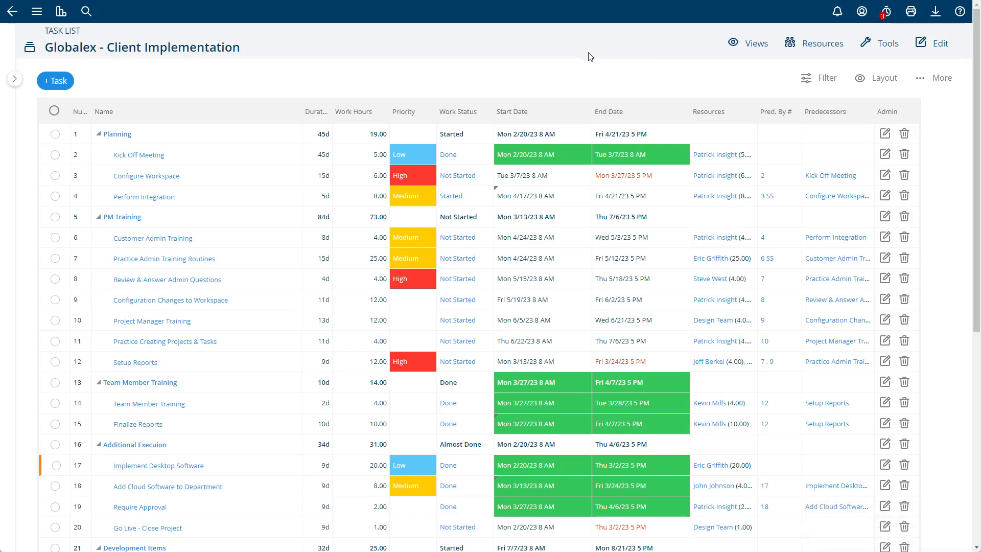
- Copy PM Training to Current Project under the Team Member Training task
right_click(230, 215)
left_click(251, 261)
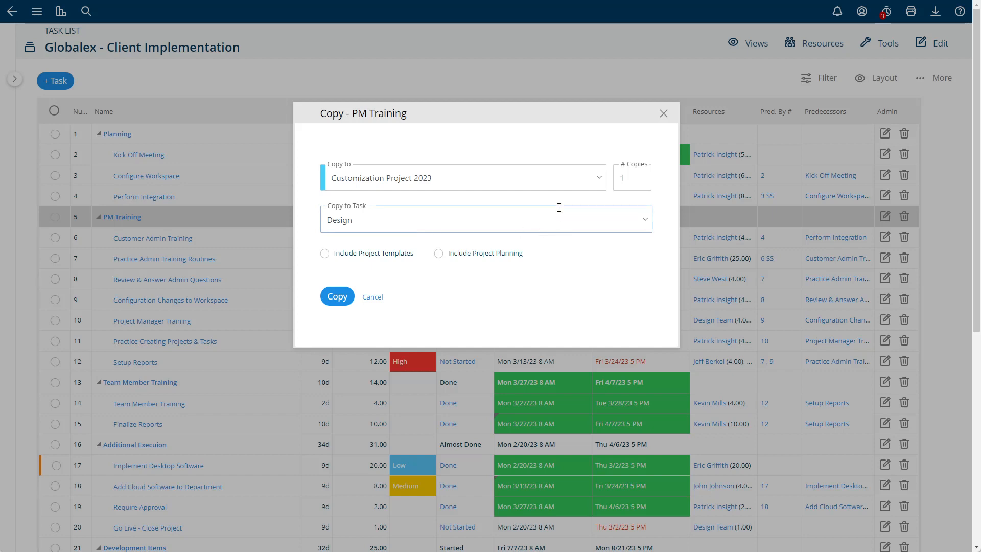
left_click(587, 180)
scroll(529, 260, "up", 3)
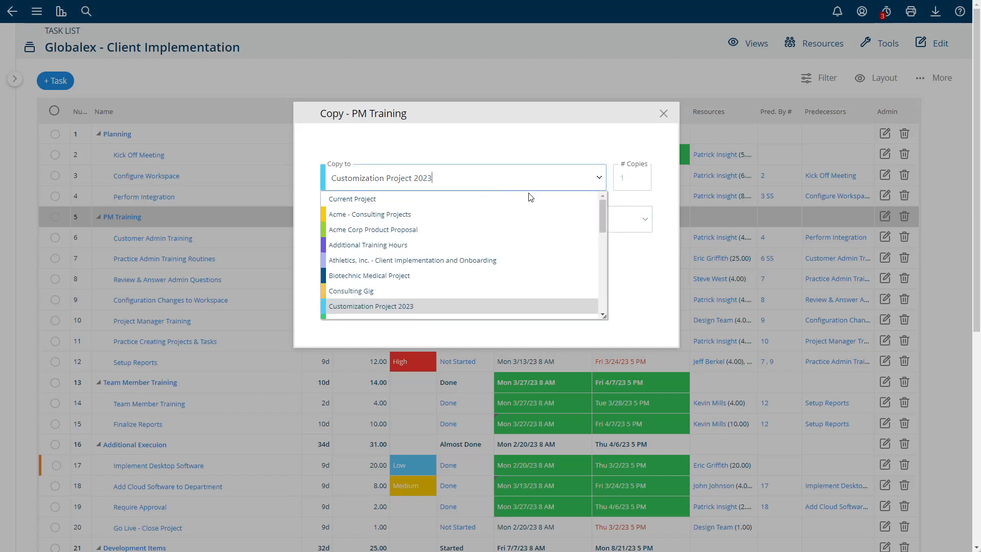
left_click(368, 200)
left_click(646, 223)
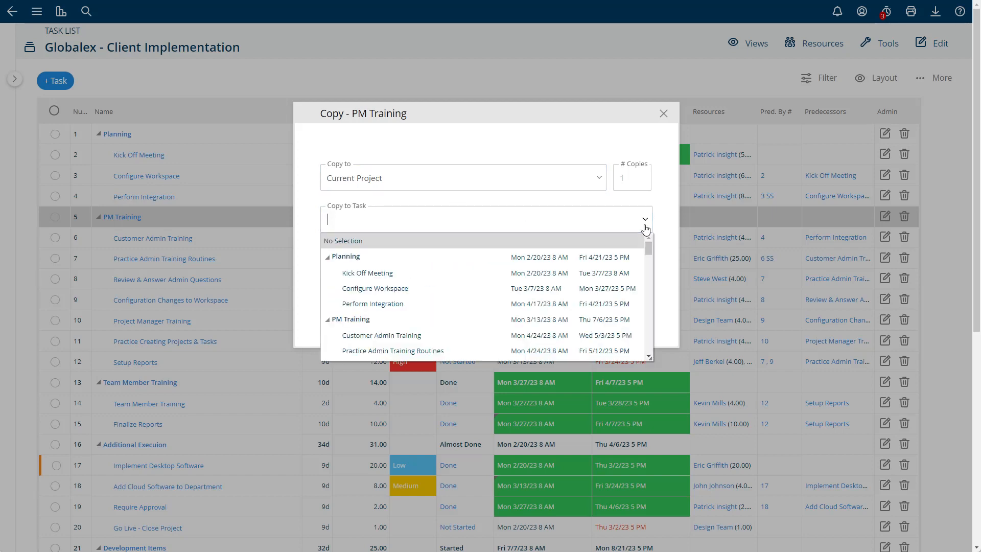
scroll(357, 311, "down", 4)
left_click(374, 306)
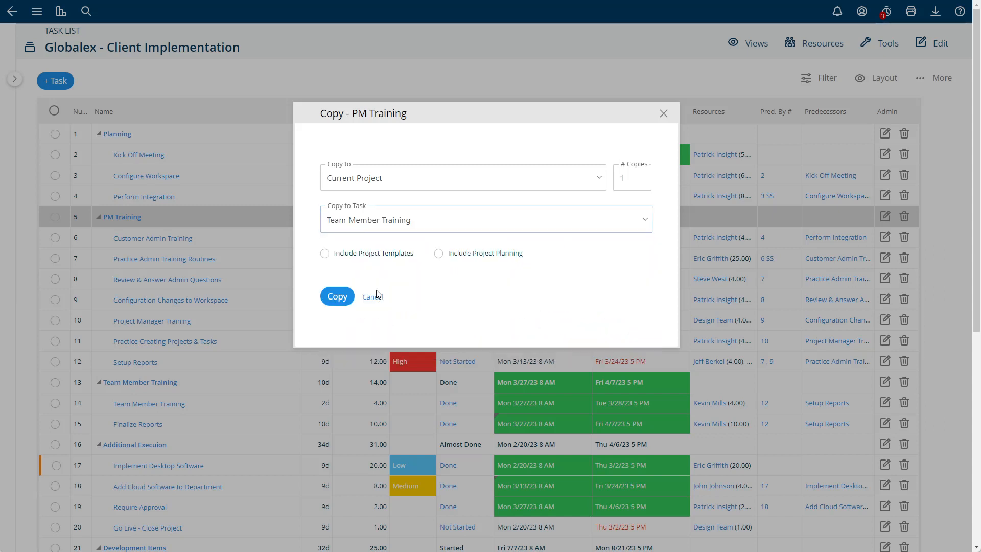
left_click(338, 297)
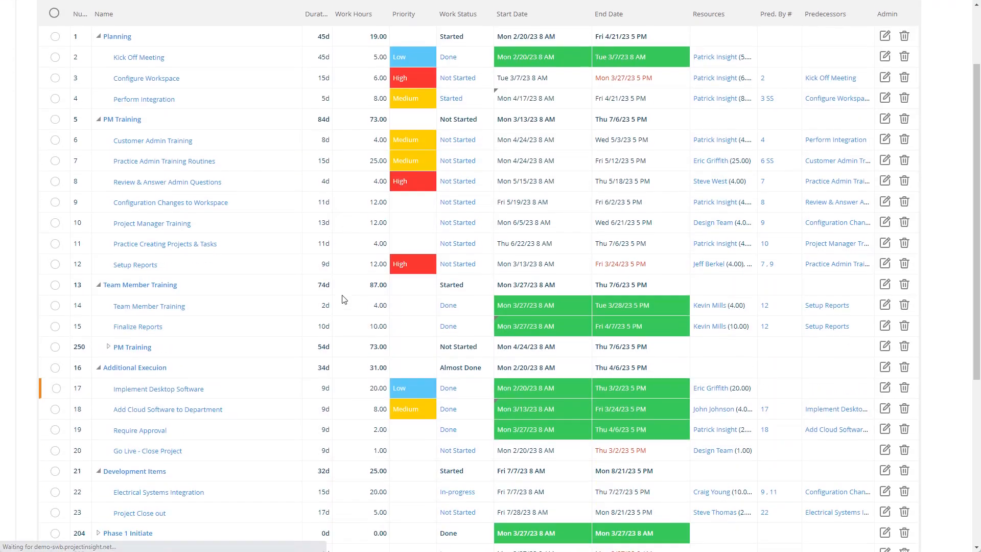
scroll(168, 285, "down", 3)
- Expand the copied PM Training (row 250) to reveal subtasks 251–257 with predecessors
left_click(109, 291)
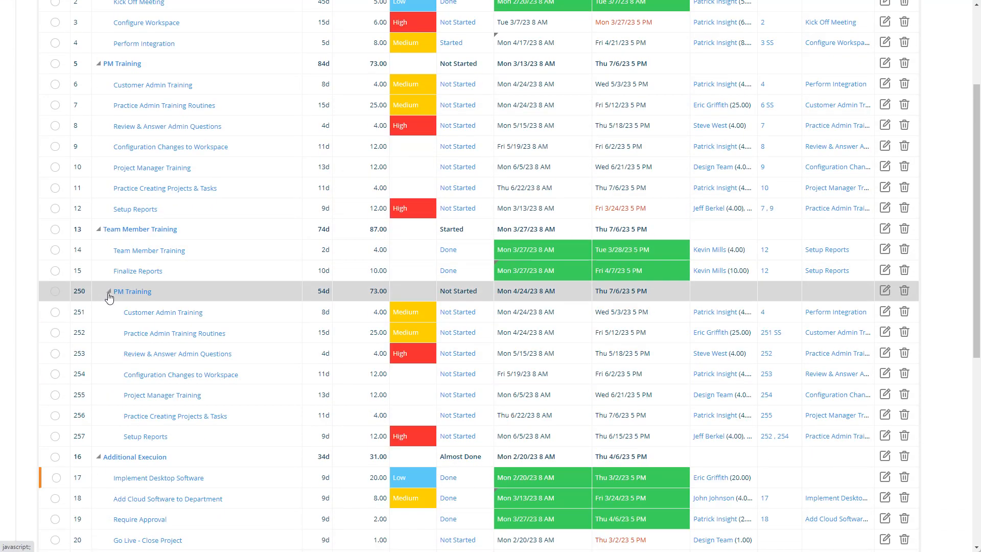
scroll(193, 328, "down", 3)
scroll(192, 315, "up", 5)
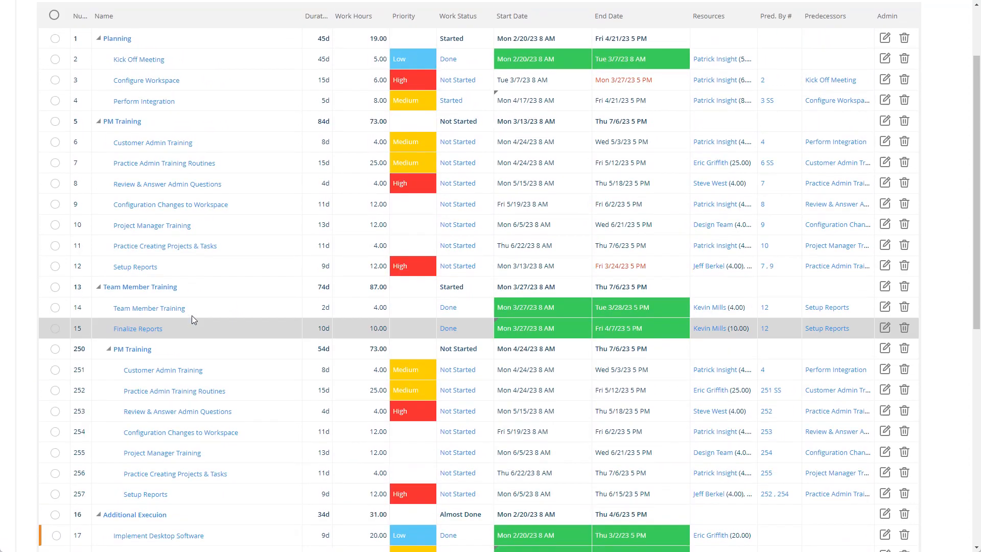
scroll(192, 315, "up", 3)
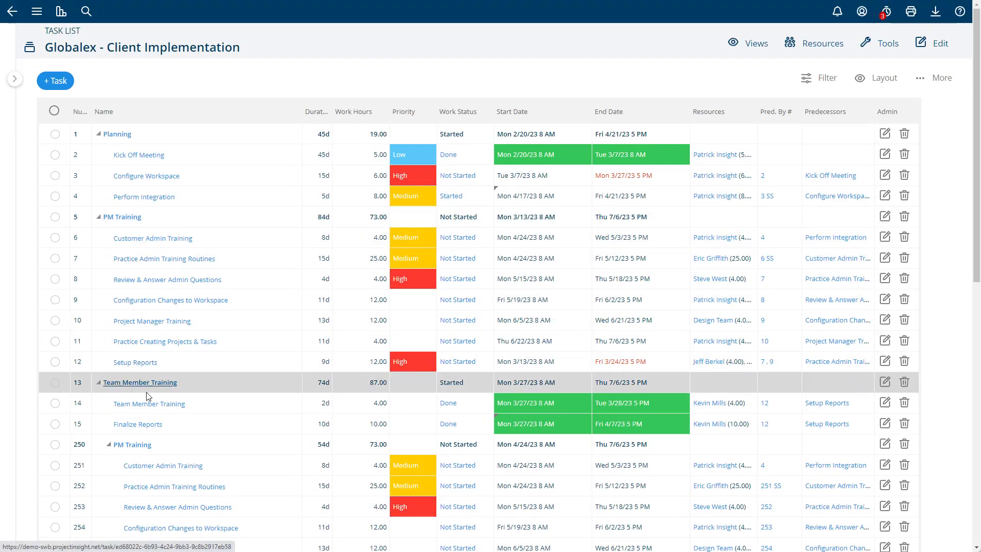
scroll(145, 246, "down", 3)
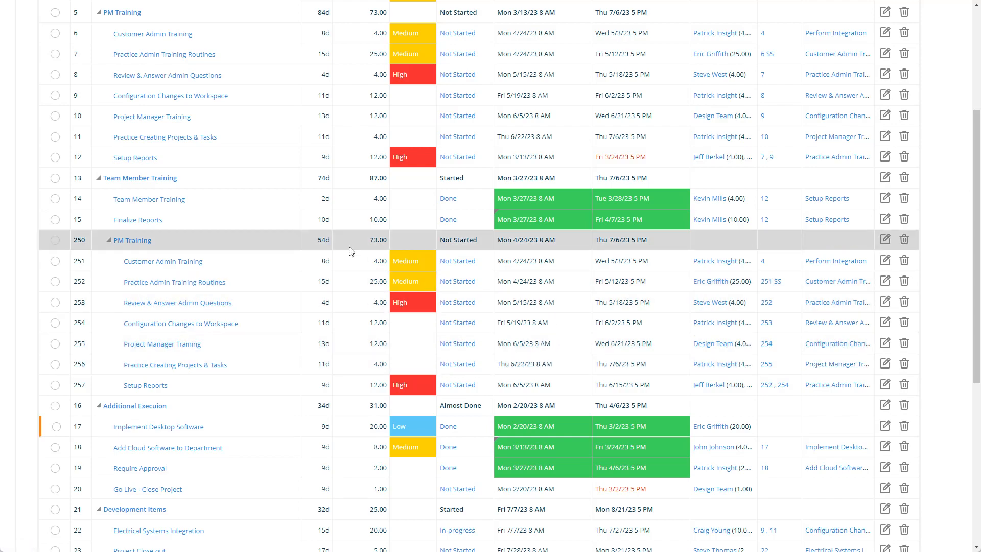
scroll(346, 238, "up", 5)
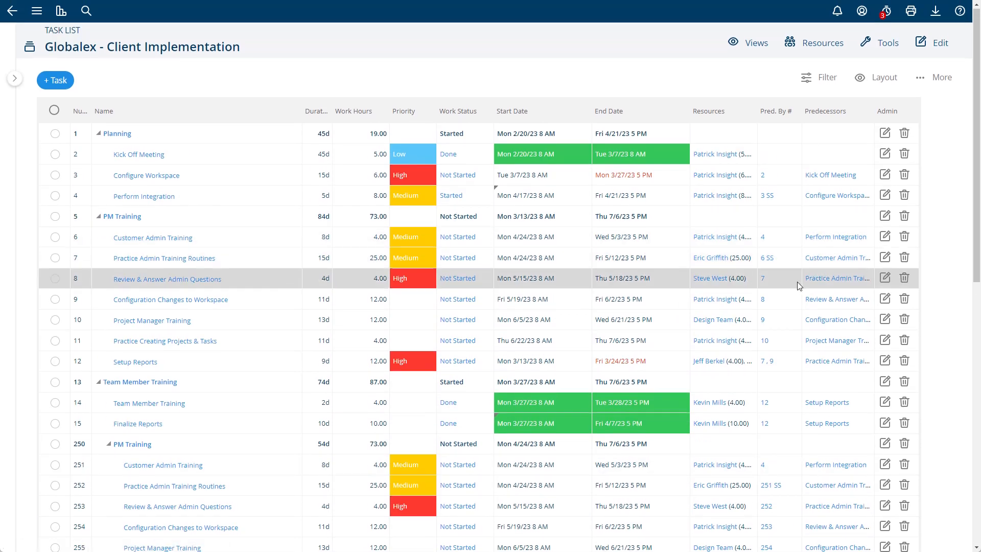
scroll(347, 238, "down", 3)
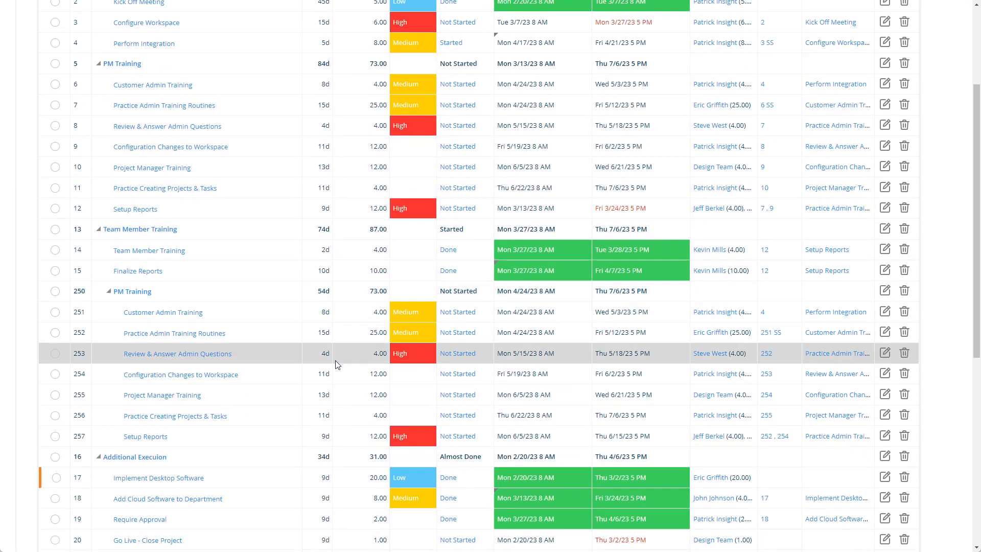